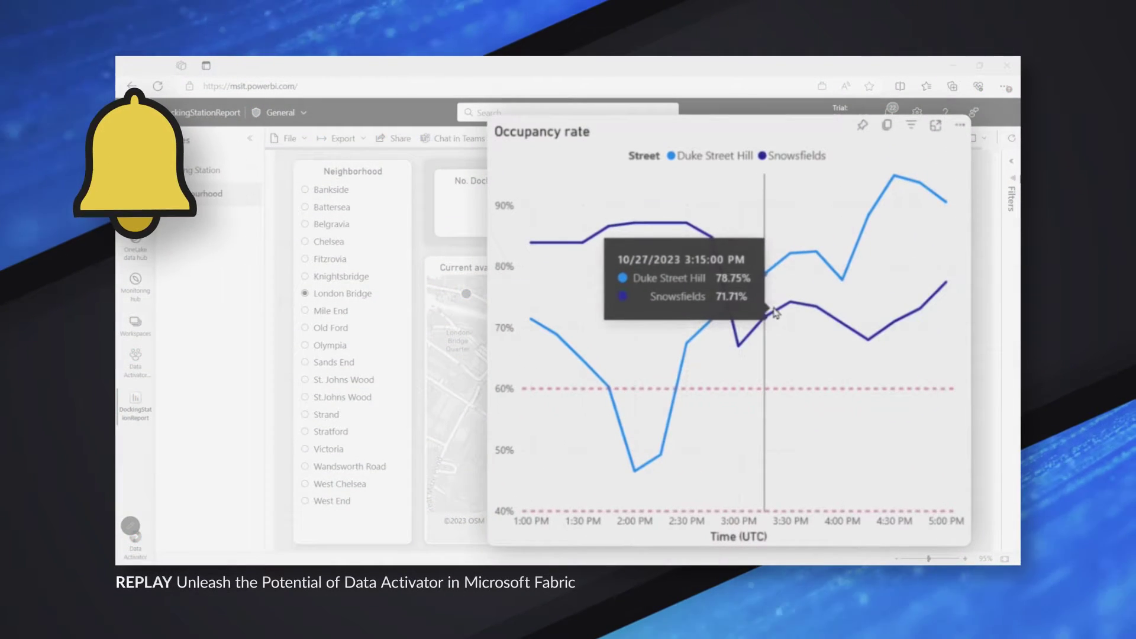
# Start a Trigger action alert from the Occupancy rate chart's More options menu
pyautogui.click(960, 126)
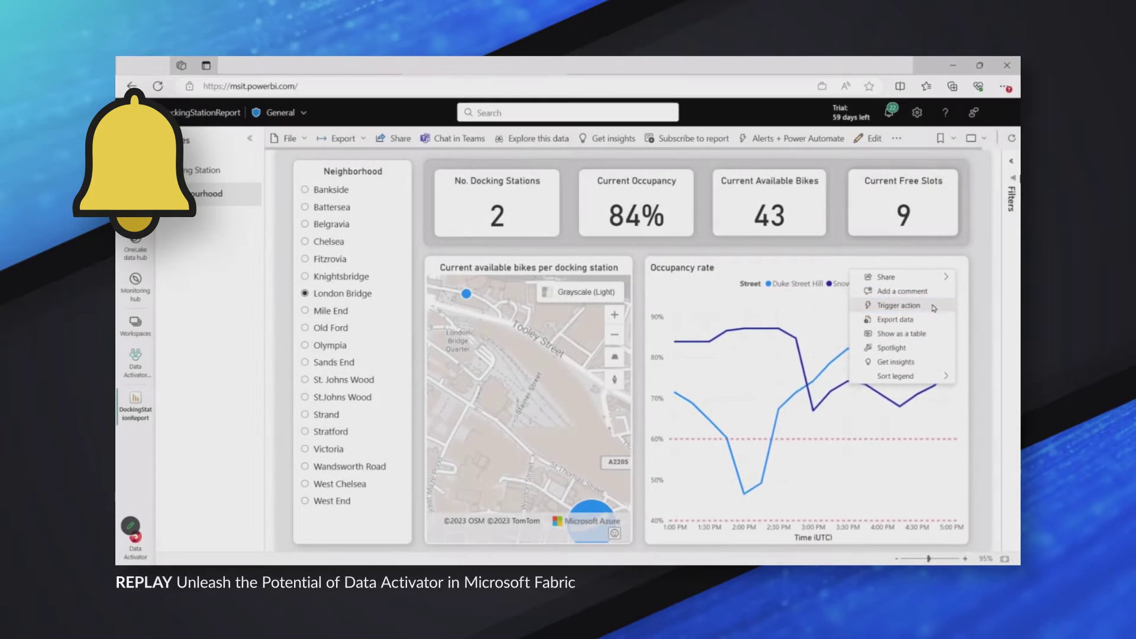
pyautogui.click(918, 189)
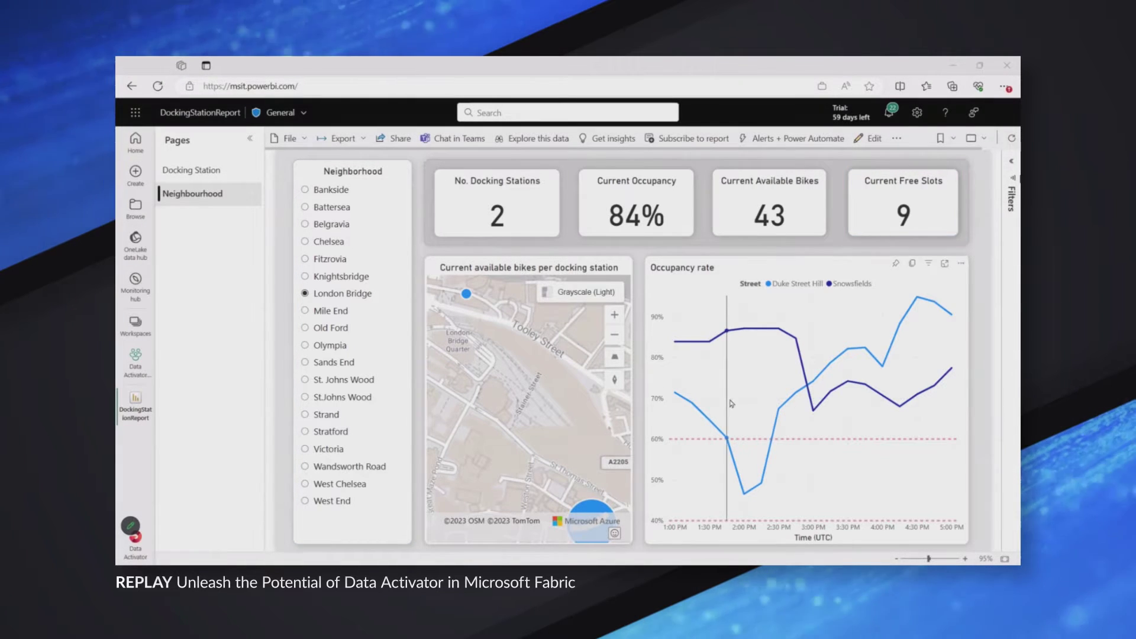
# Switch to the Docking Stations event table and its Assign your data pane
pyautogui.moveTo(832, 390)
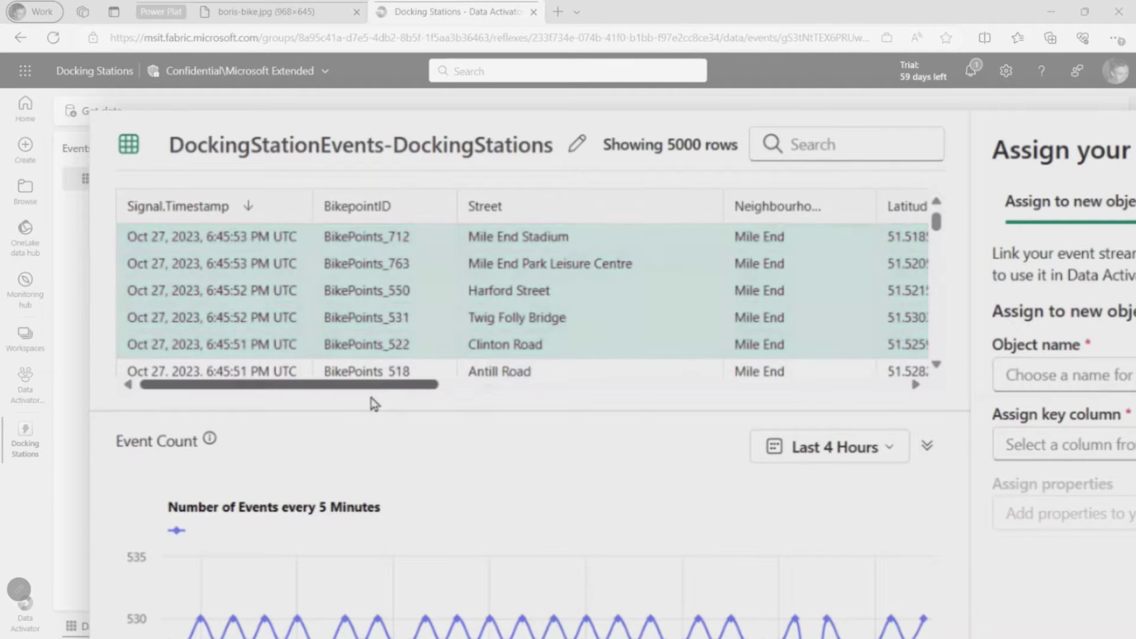
pyautogui.moveTo(391, 388); pyautogui.dragTo(598, 402)
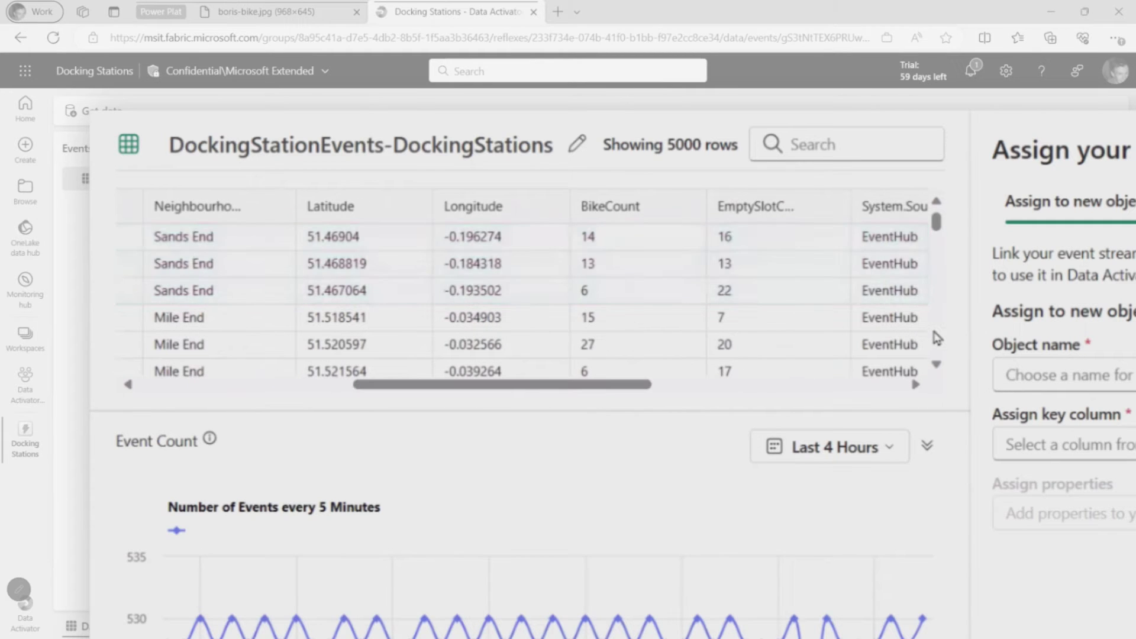
pyautogui.hscroll(5, 829, 343)
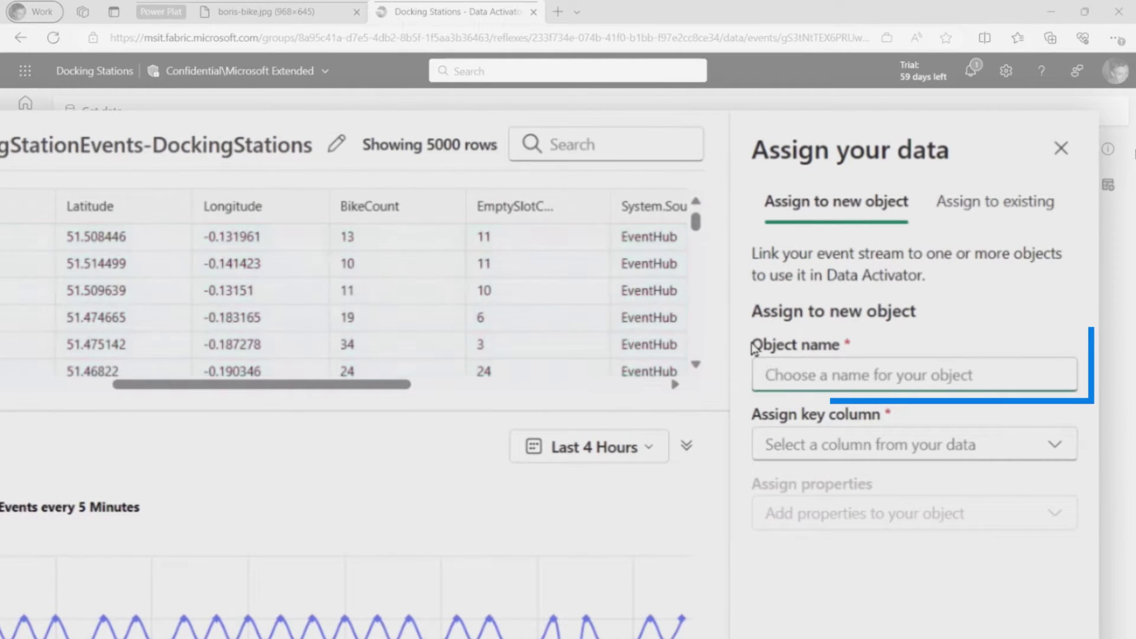
# Create 'Docking Station' keyed on BikepointID with BikeCount, EmptySlotCount, Neighbourhood, Street; save to design mode
pyautogui.write('king Station')
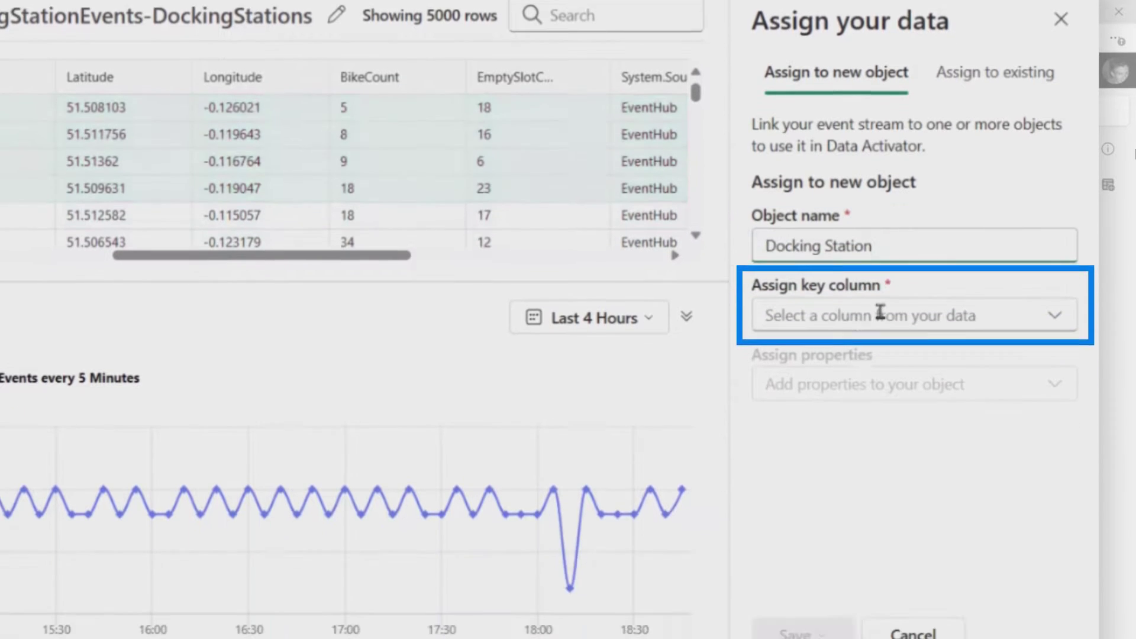
pyautogui.click(840, 444)
pyautogui.click(841, 289)
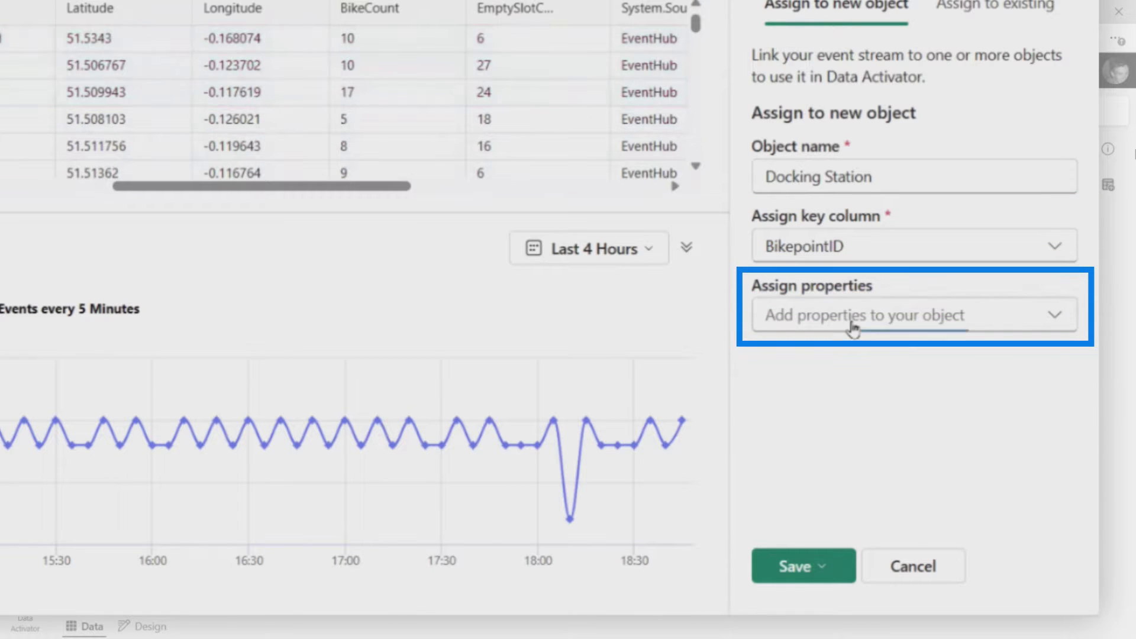
pyautogui.click(781, 323)
pyautogui.click(793, 358)
pyautogui.click(774, 392)
pyautogui.click(775, 504)
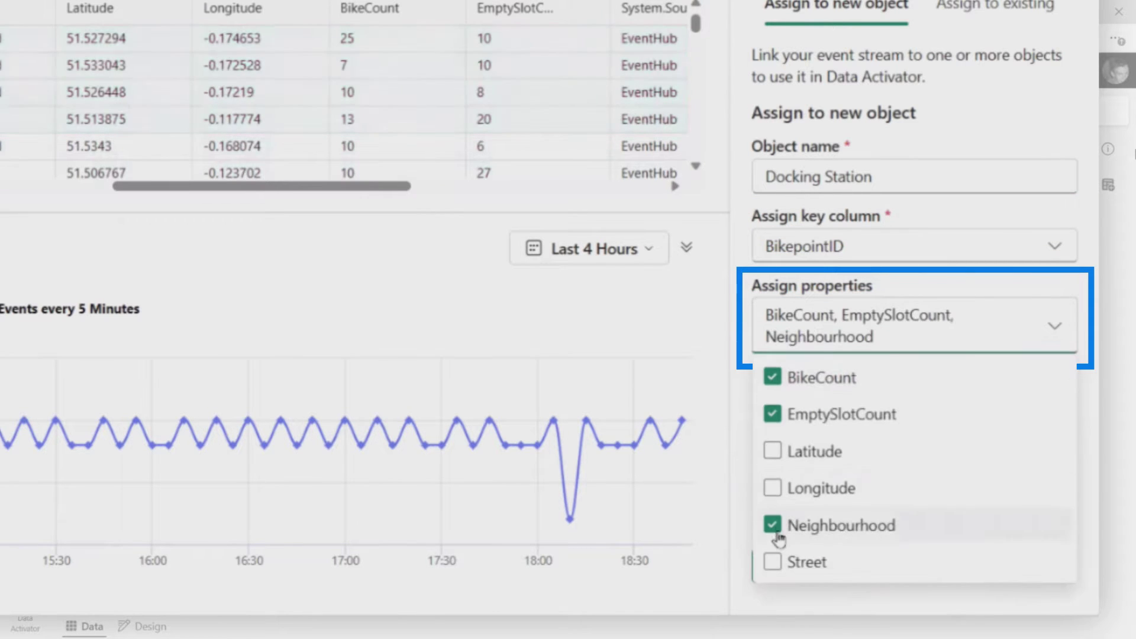
pyautogui.click(772, 562)
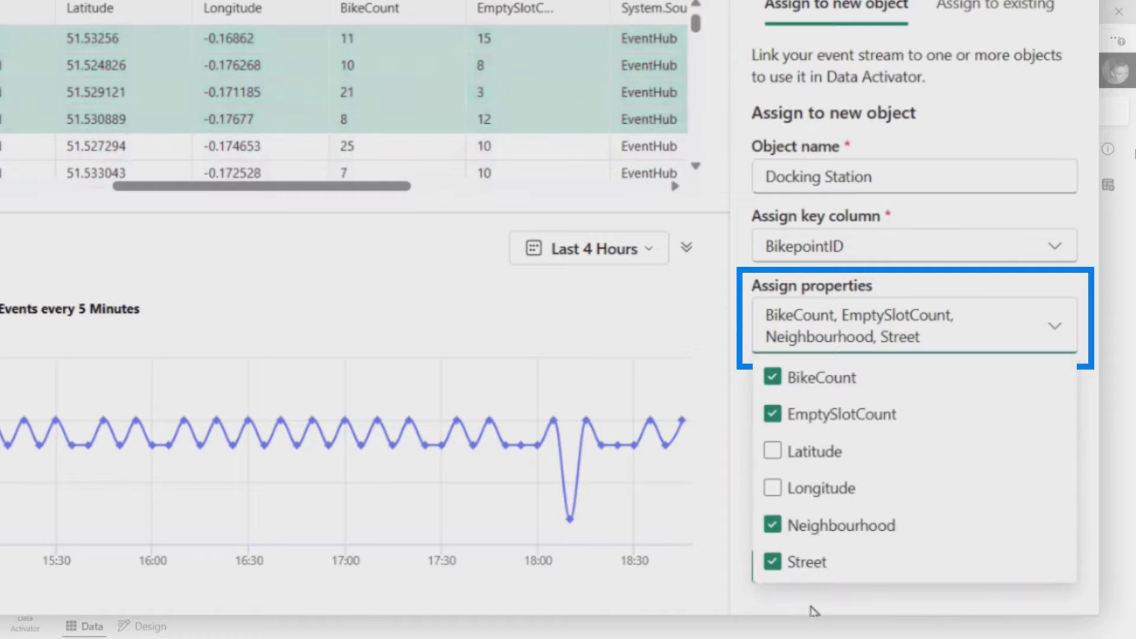
pyautogui.click(815, 610)
pyautogui.click(823, 566)
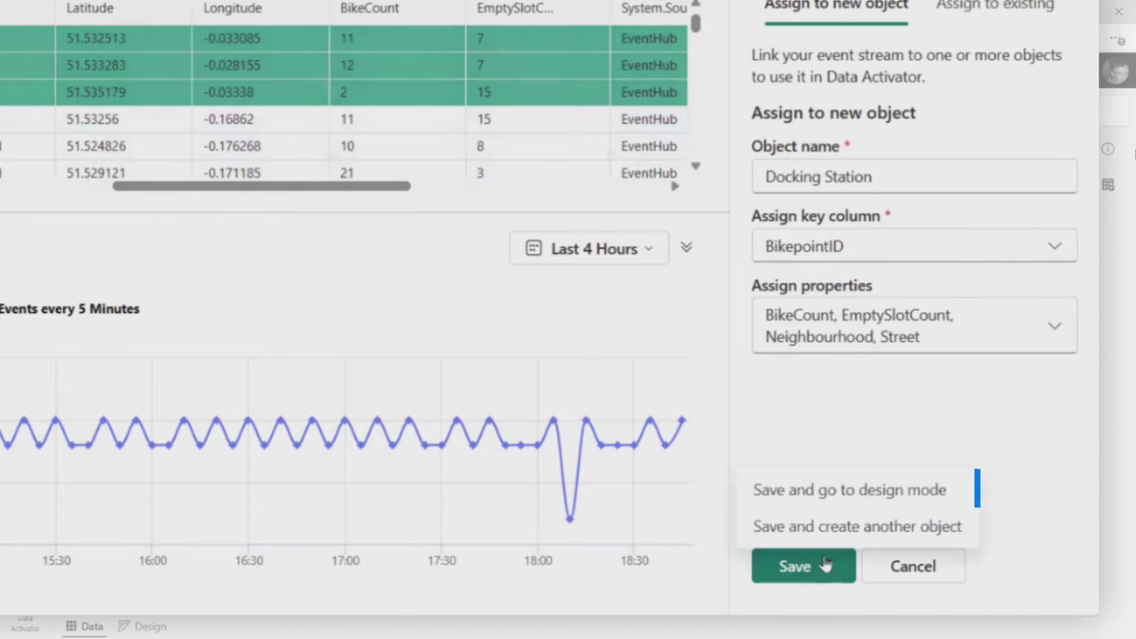
pyautogui.click(831, 498)
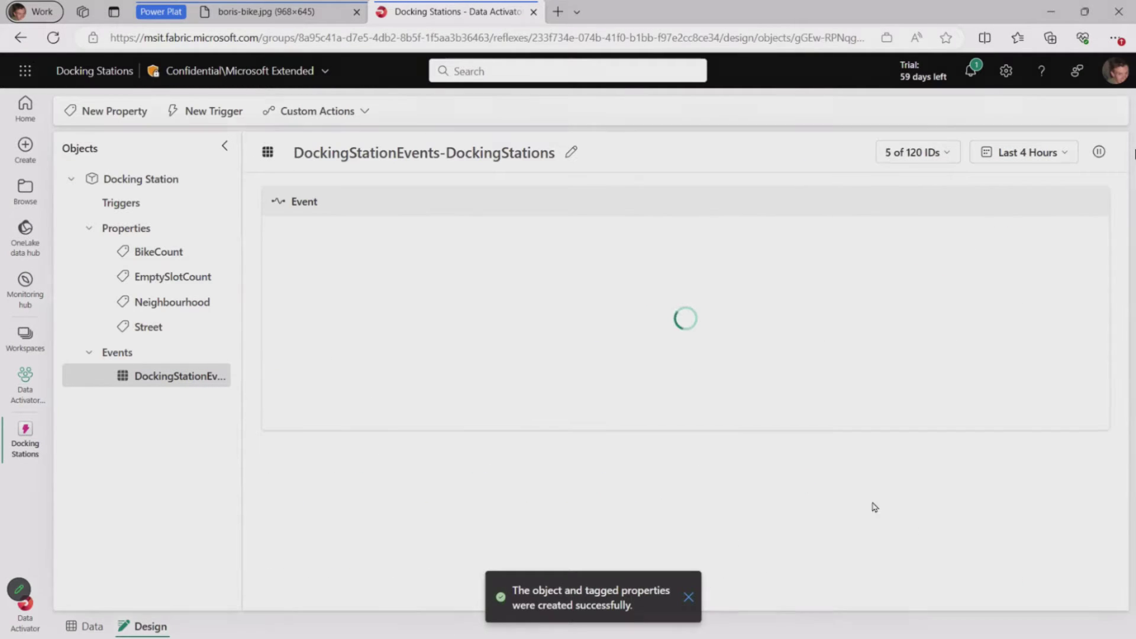
# Open the Docking Station's BikeCount property to chart bike counts over the last 4 hours
pyautogui.click(153, 253)
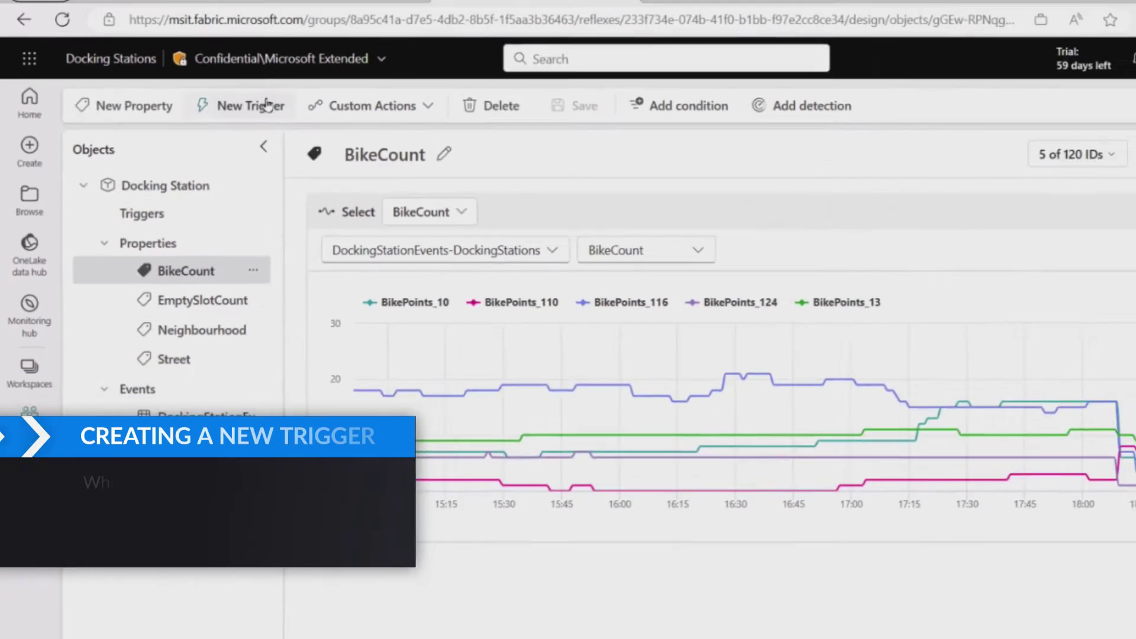
# Create a new trigger monitoring the existing BikeCount property
pyautogui.click(359, 89)
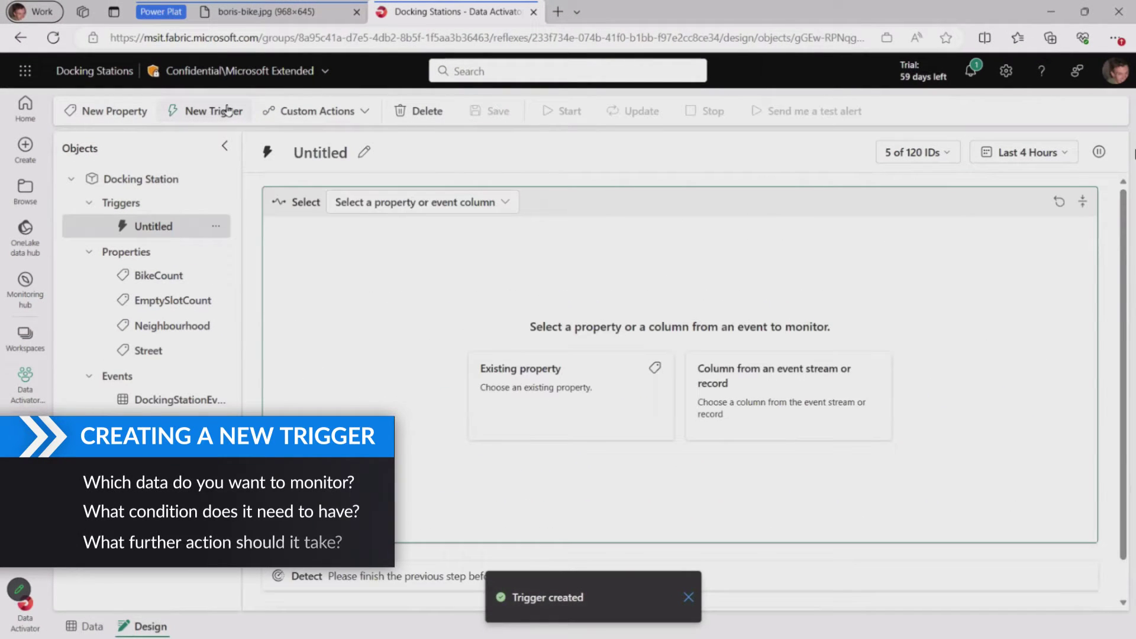
pyautogui.click(546, 381)
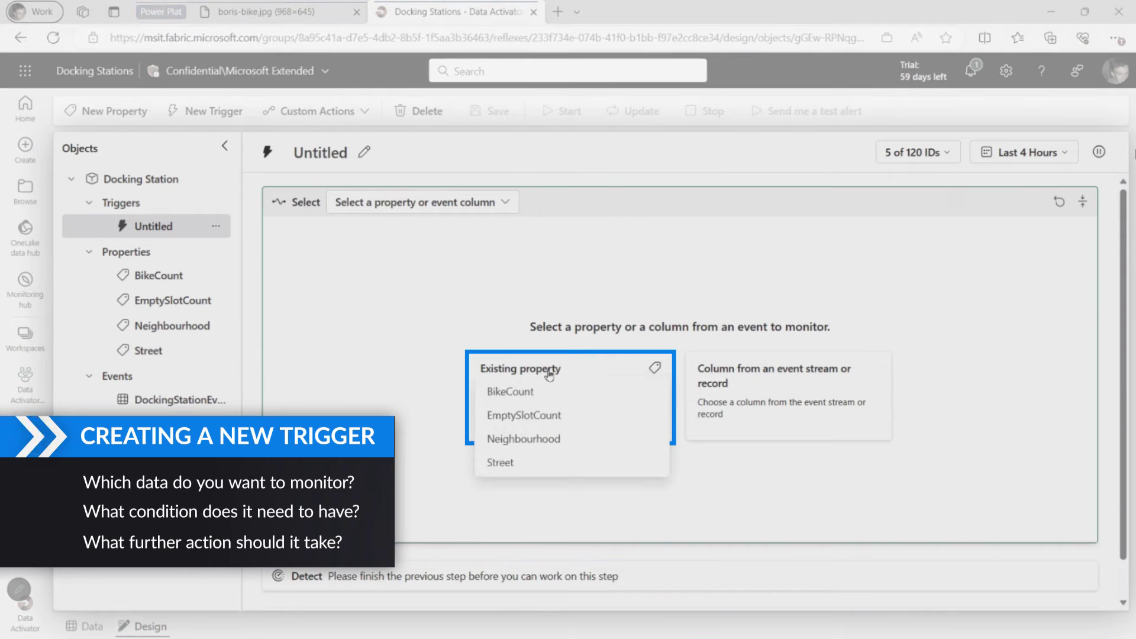
pyautogui.click(510, 392)
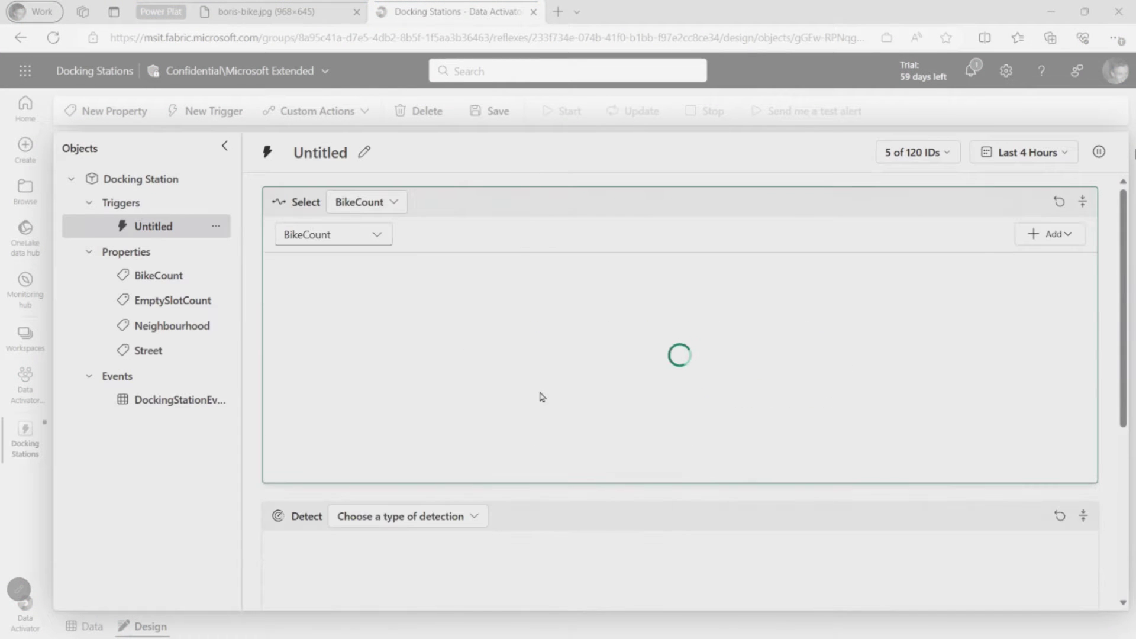
pyautogui.scroll(-3, 549, 391)
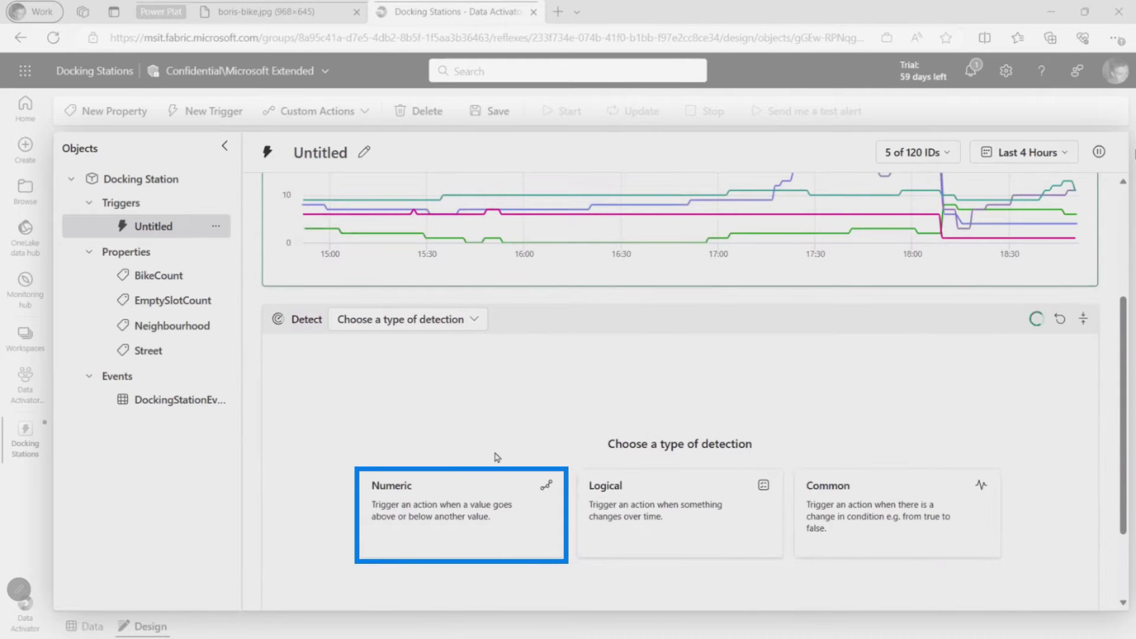
# Set the numeric condition to BikeCount becoming less than or equal to 2, staying for 10 minutes
pyautogui.click(517, 503)
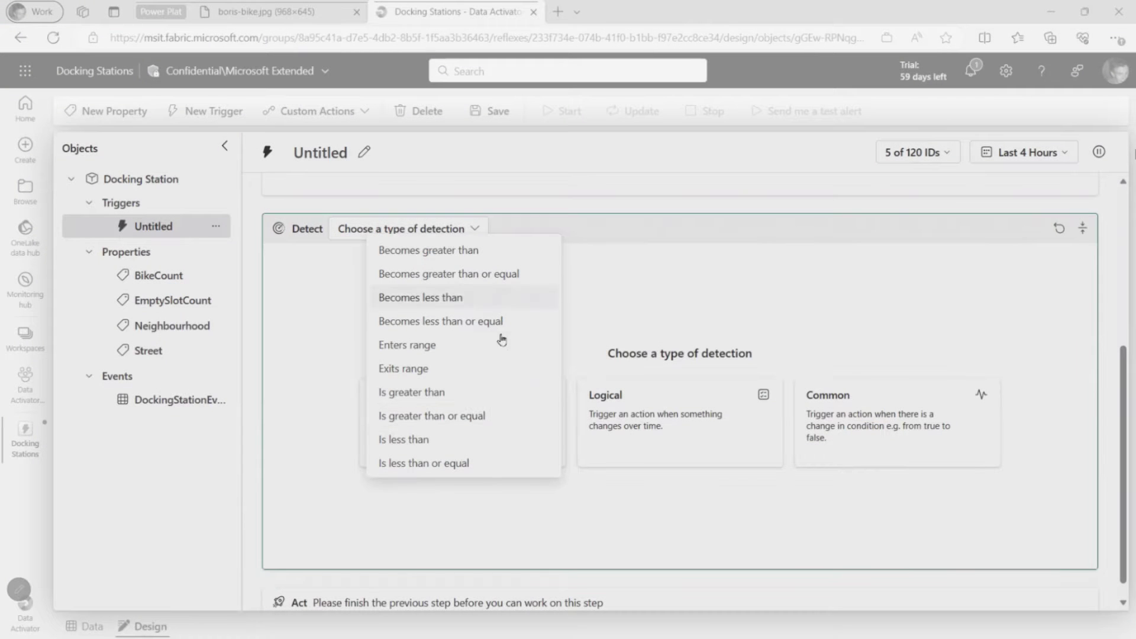
pyautogui.click(502, 343)
pyautogui.click(391, 228)
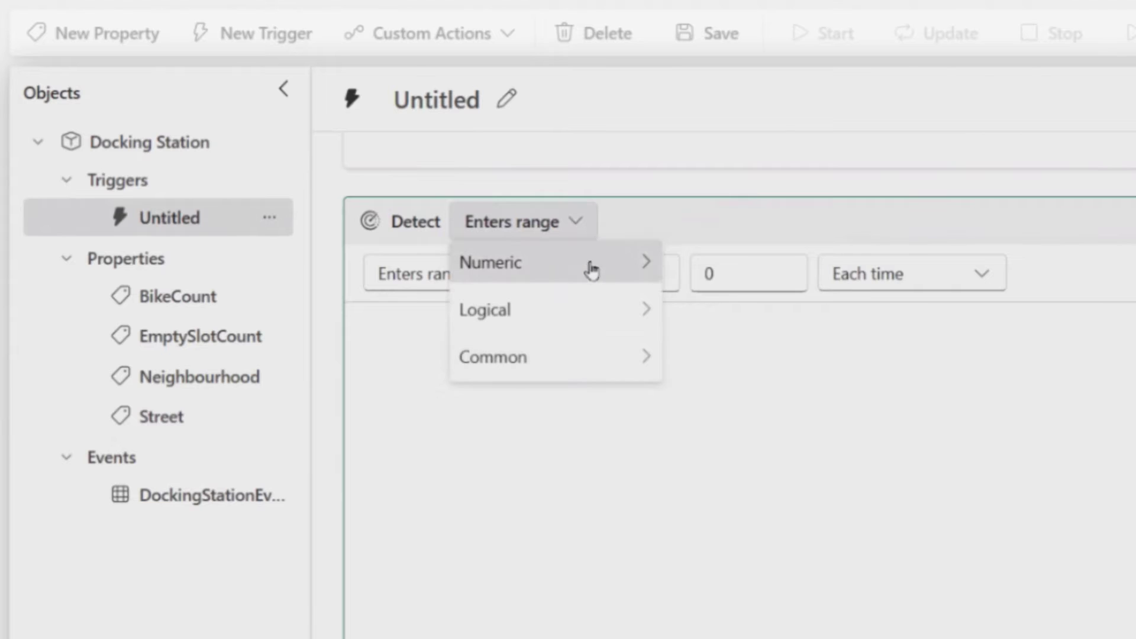
pyautogui.moveTo(592, 270)
pyautogui.click(728, 414)
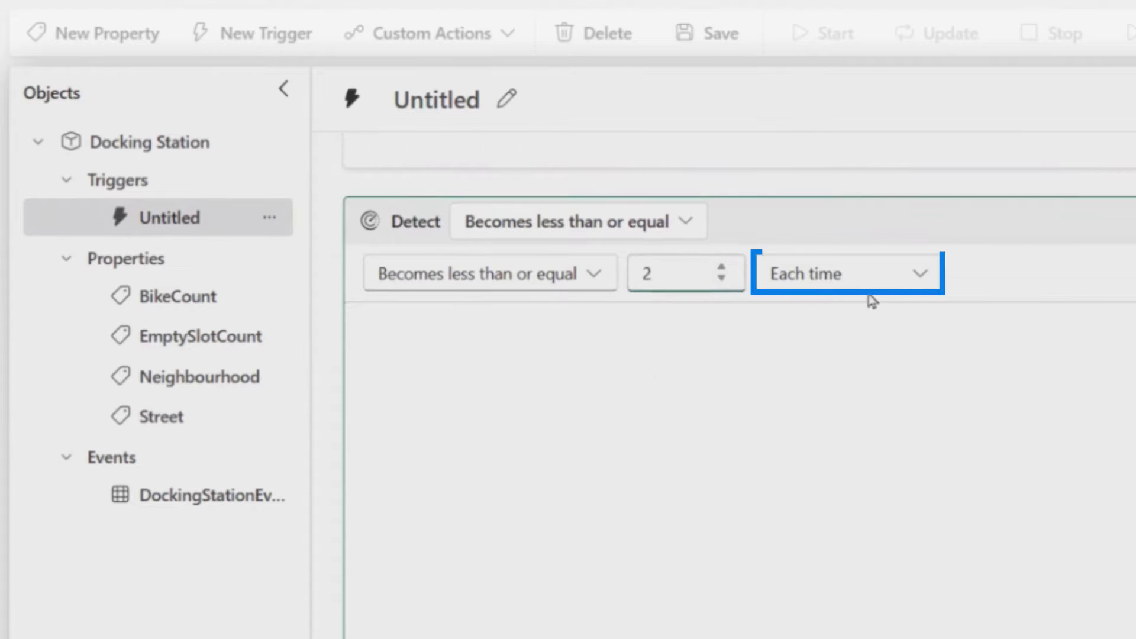
pyautogui.click(913, 287)
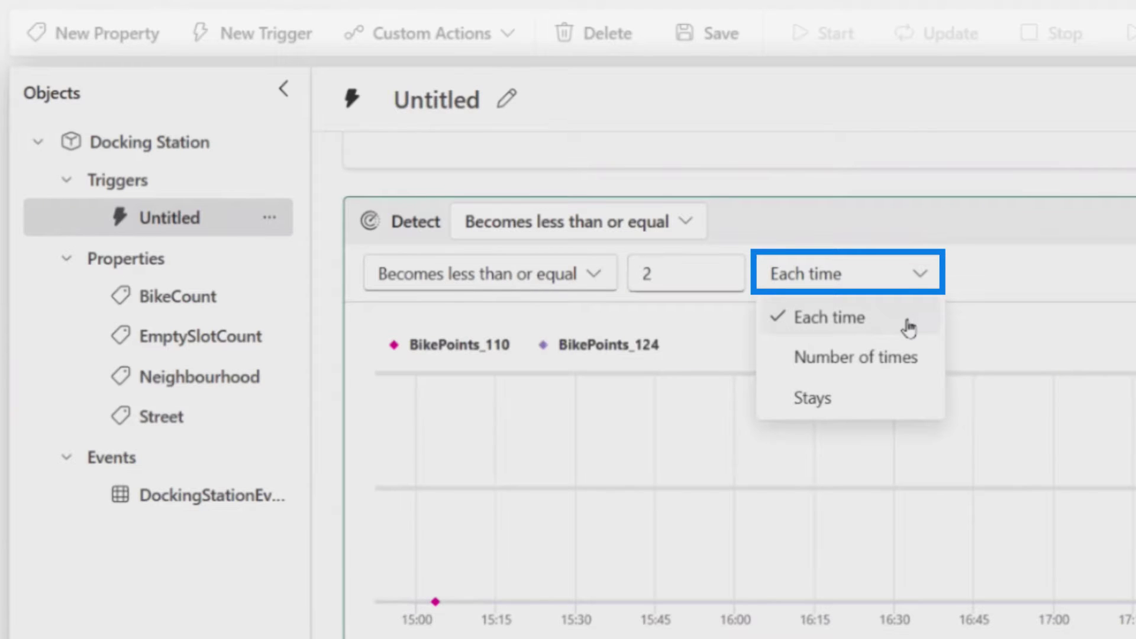
pyautogui.click(900, 361)
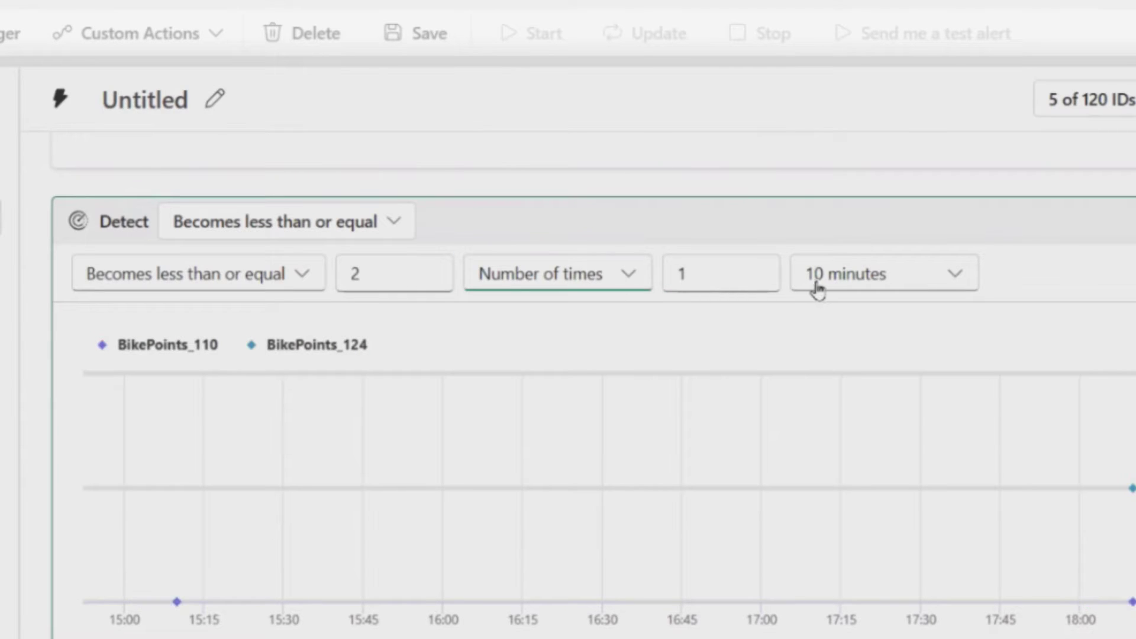
pyautogui.click(590, 287)
pyautogui.click(578, 408)
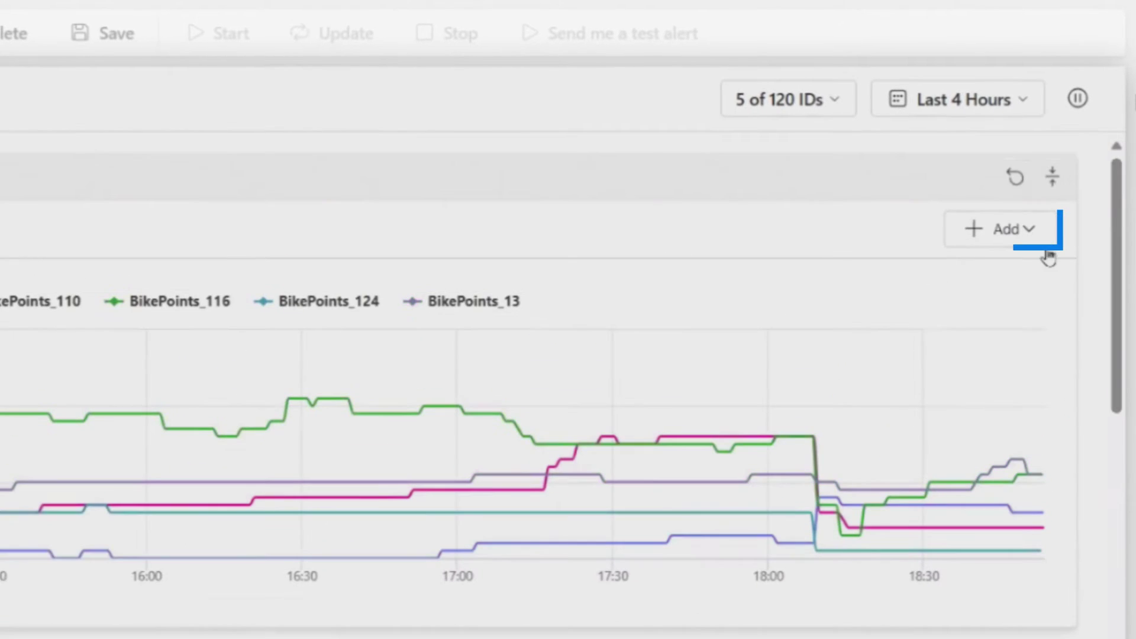
# Browse the Add menu's Summarize and Filter options for BikeCount, then dismiss it
pyautogui.click(1045, 252)
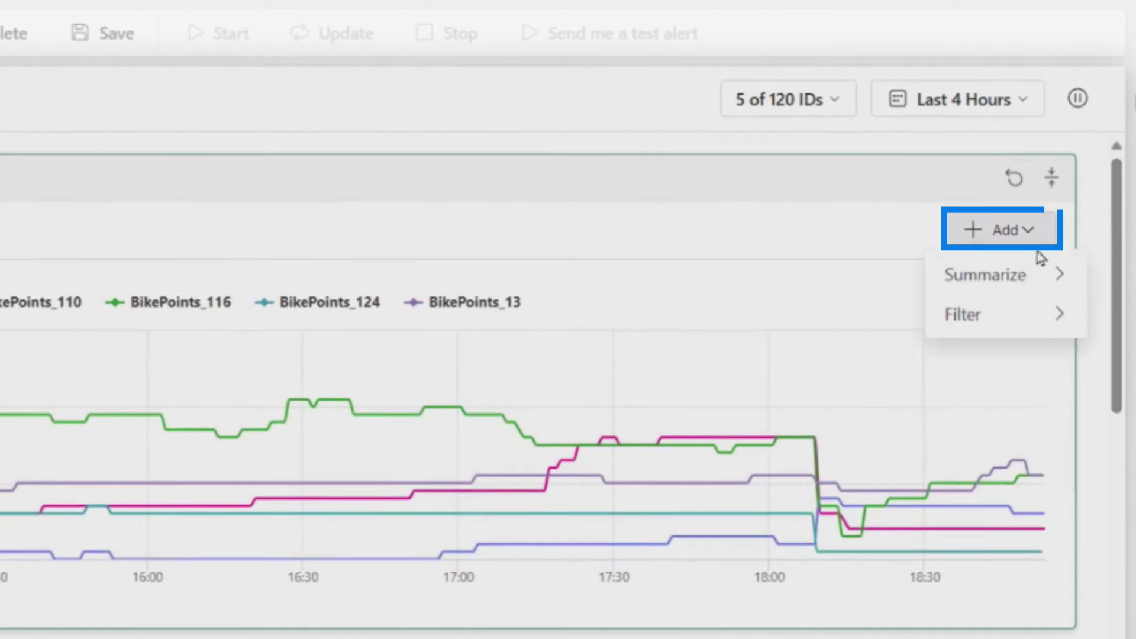
pyautogui.moveTo(976, 286)
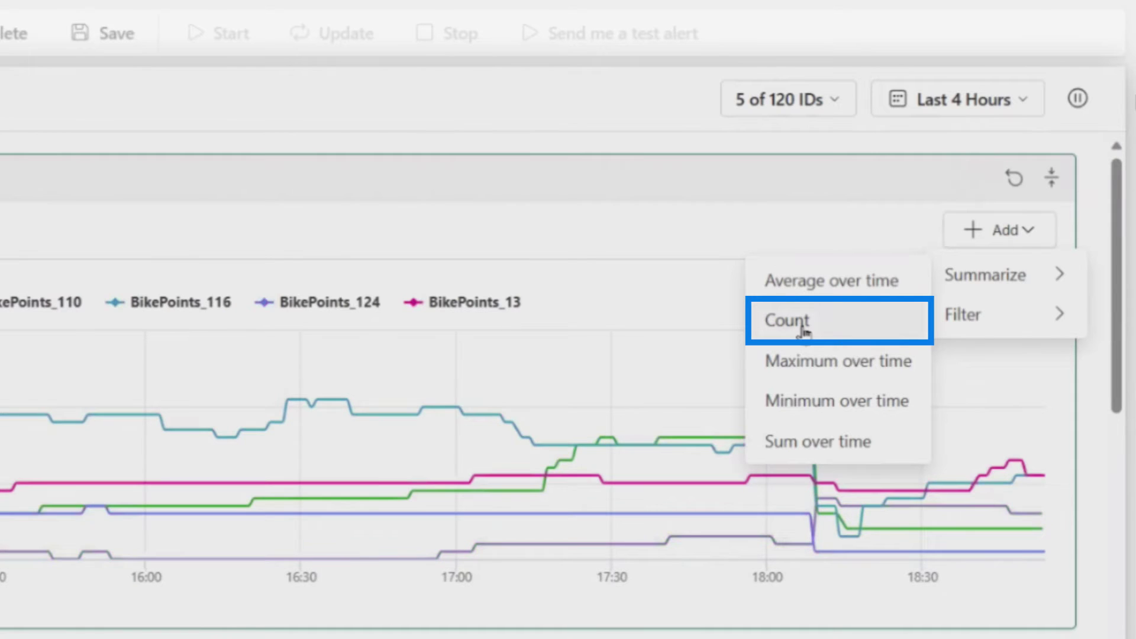
pyautogui.moveTo(1045, 327)
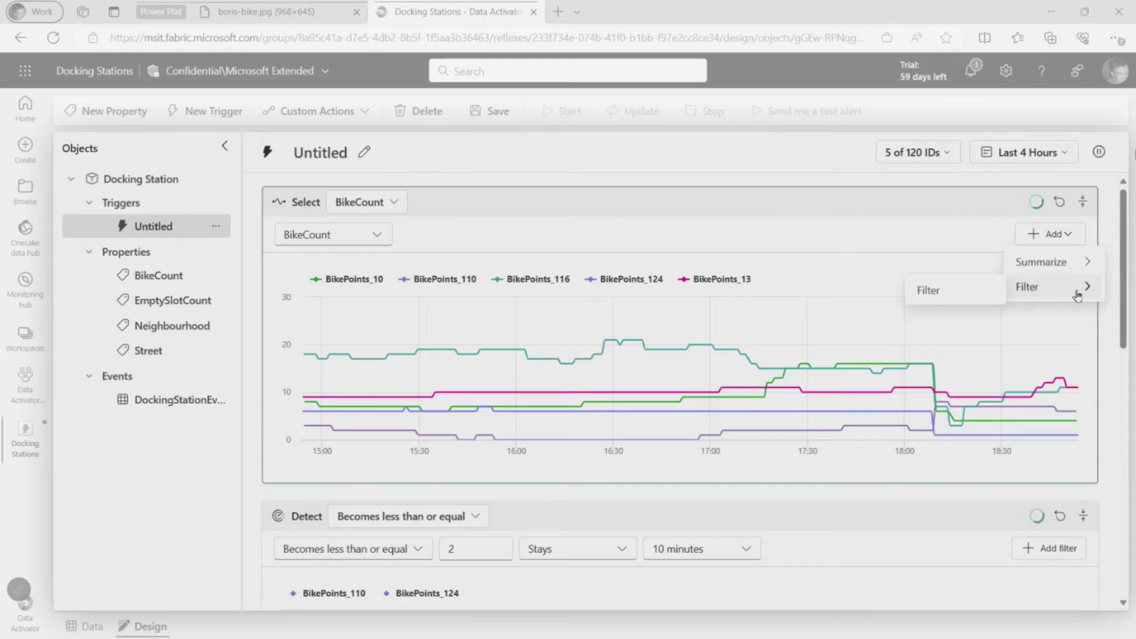
pyautogui.click(1000, 391)
pyautogui.scroll(-3, 947, 384)
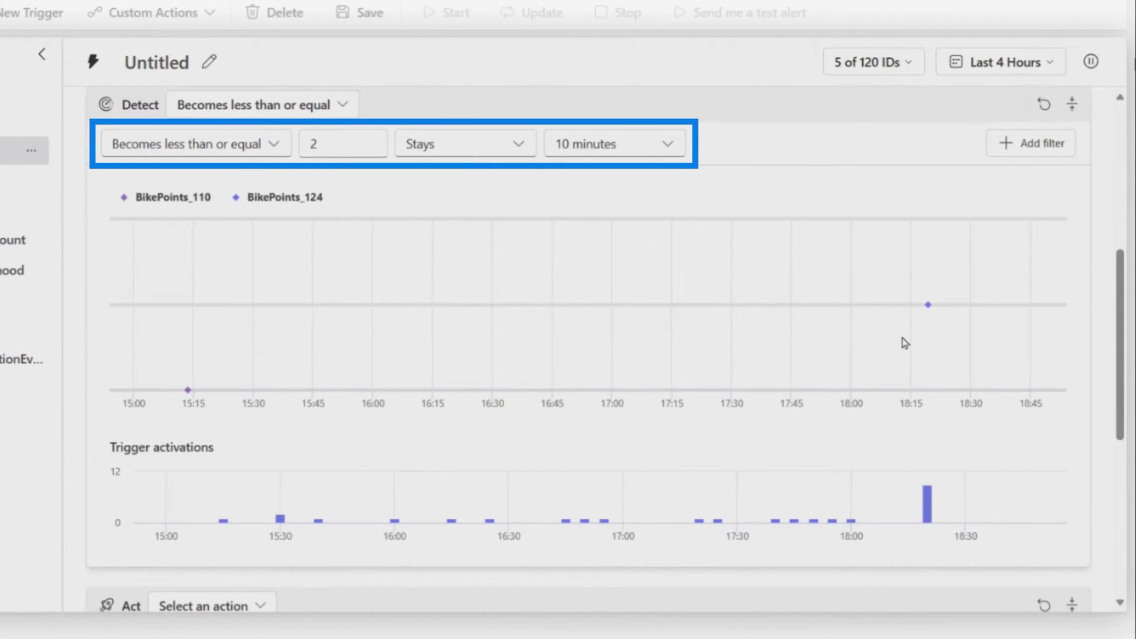
# Check the trigger activations chart, peaking at 9 at 6:20 PM, and scroll to the Act card
pyautogui.moveTo(931, 319)
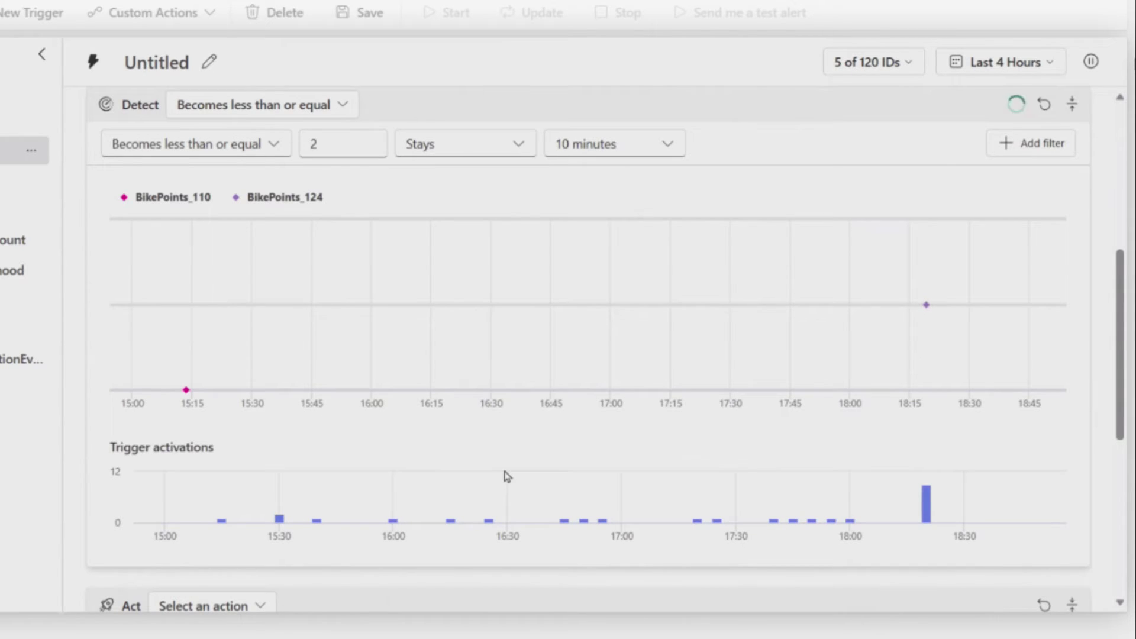
pyautogui.moveTo(931, 507)
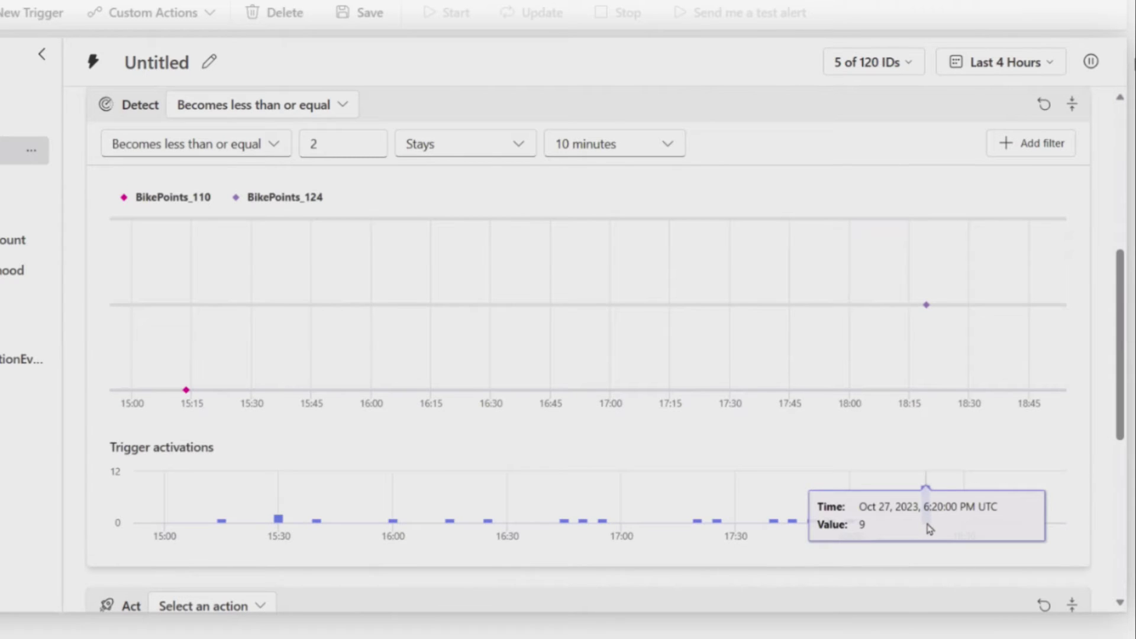
pyautogui.scroll(-6, 1056, 547)
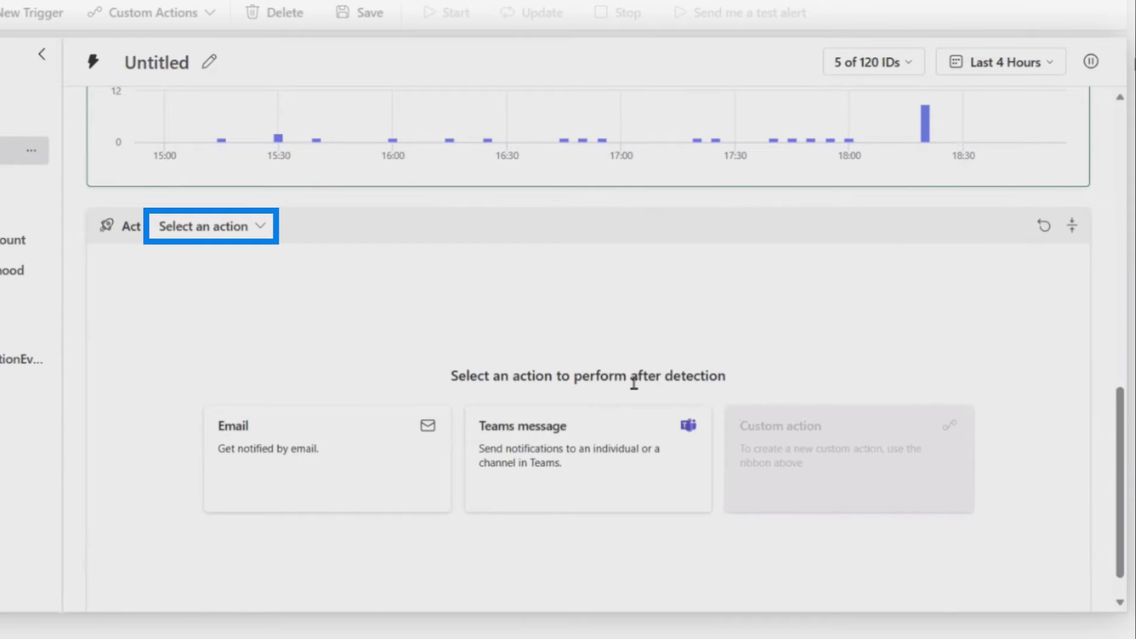
# Set the action to a Teams message headlined 'Not enough bikes in {Street}'
pyautogui.click(195, 226)
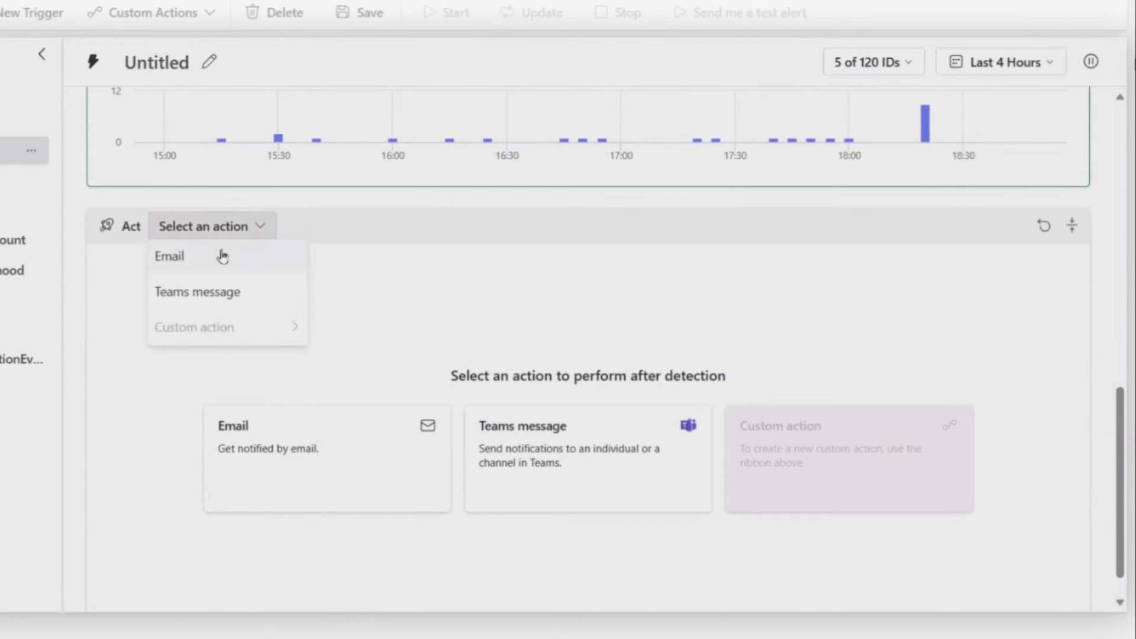
pyautogui.click(233, 292)
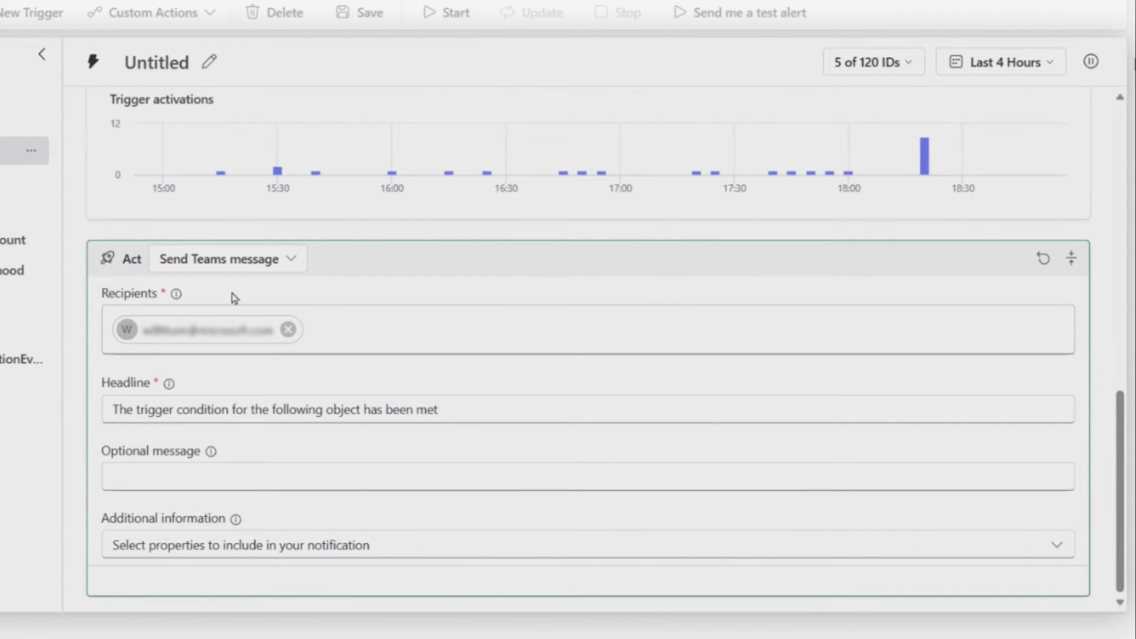
pyautogui.moveTo(438, 409); pyautogui.dragTo(71, 395)
pyautogui.write('Not enough b')
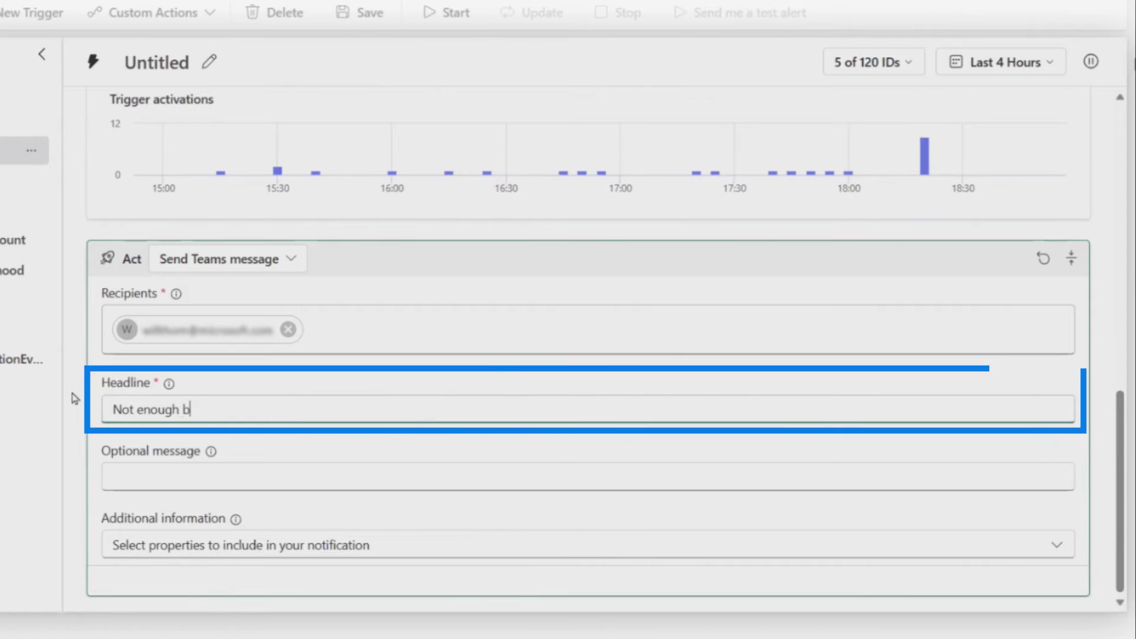
pyautogui.write('ikes in {S')
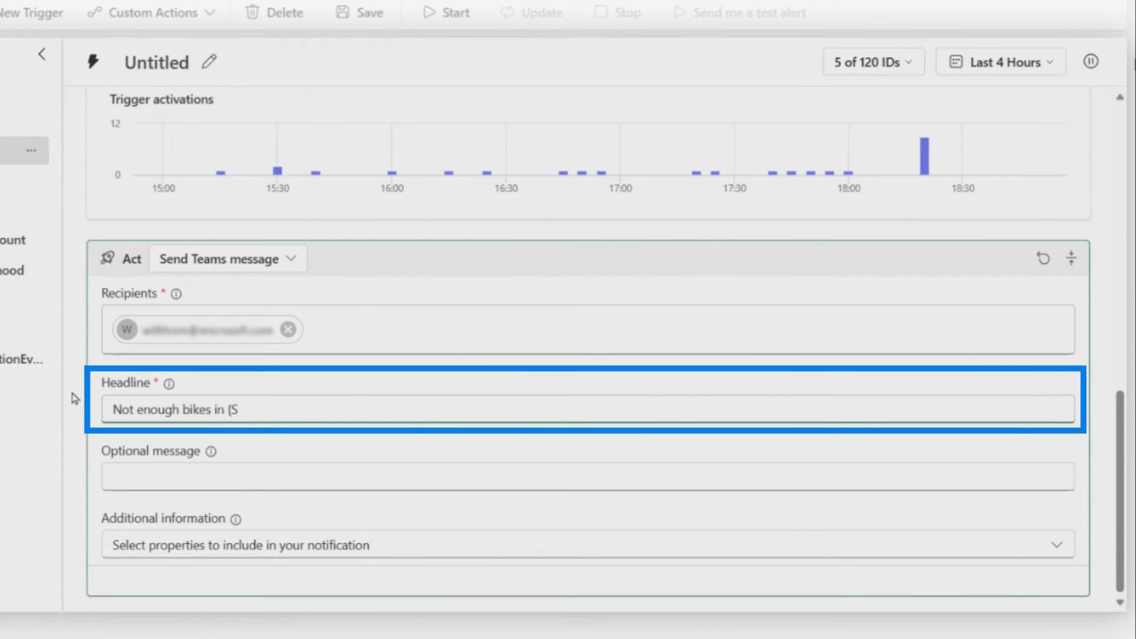
pyautogui.write('treet}')
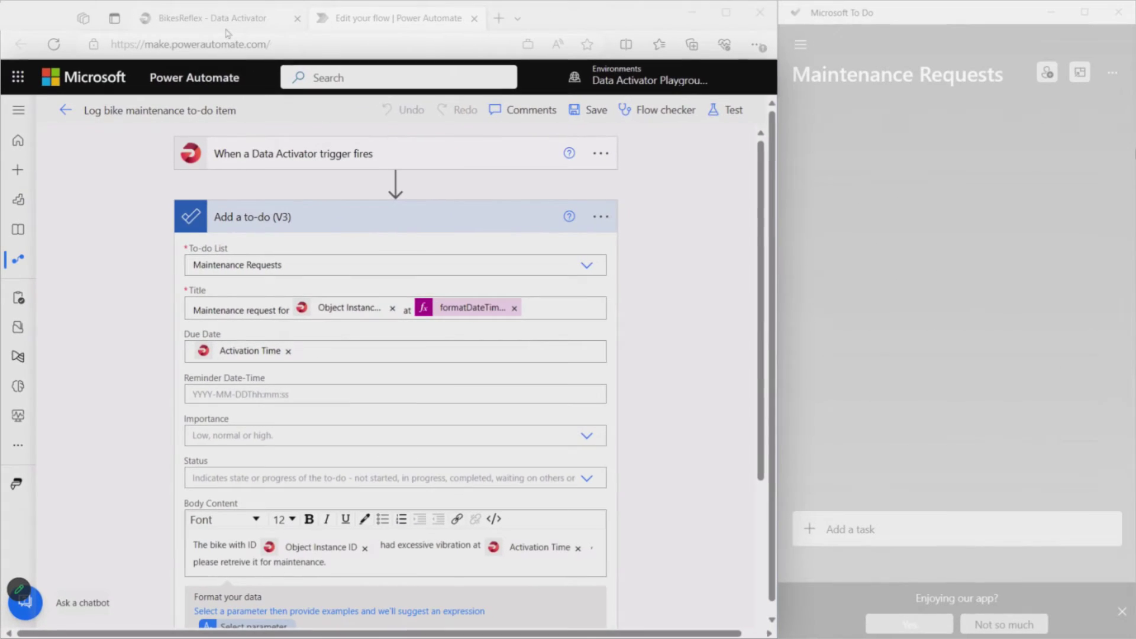
# Return to the BikesReflex Data Activator browser tab
pyautogui.click(225, 19)
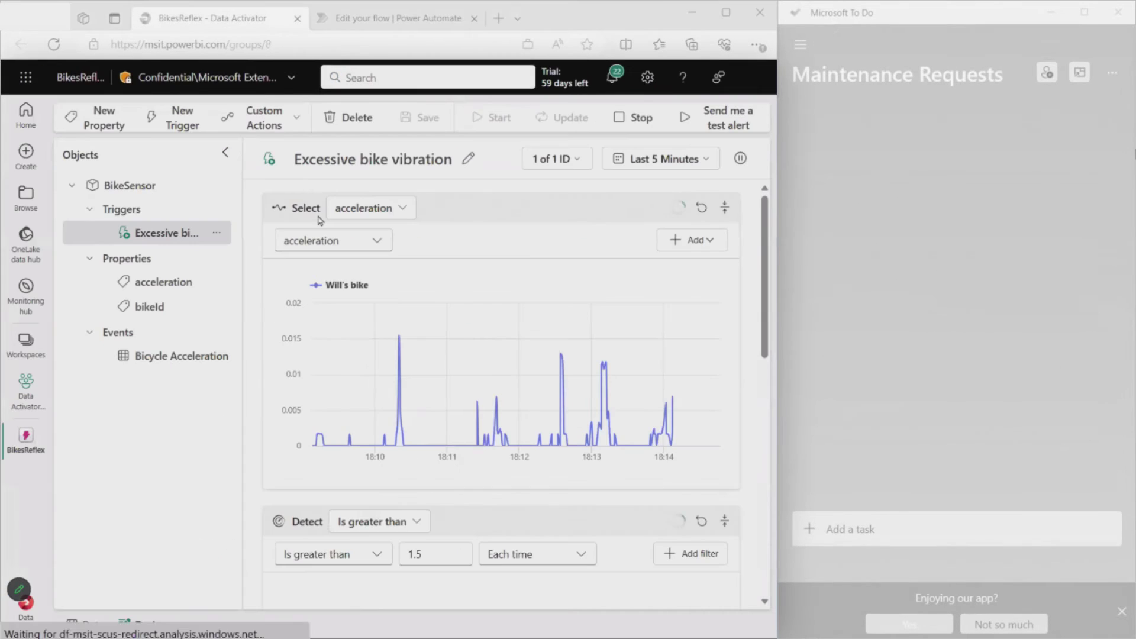